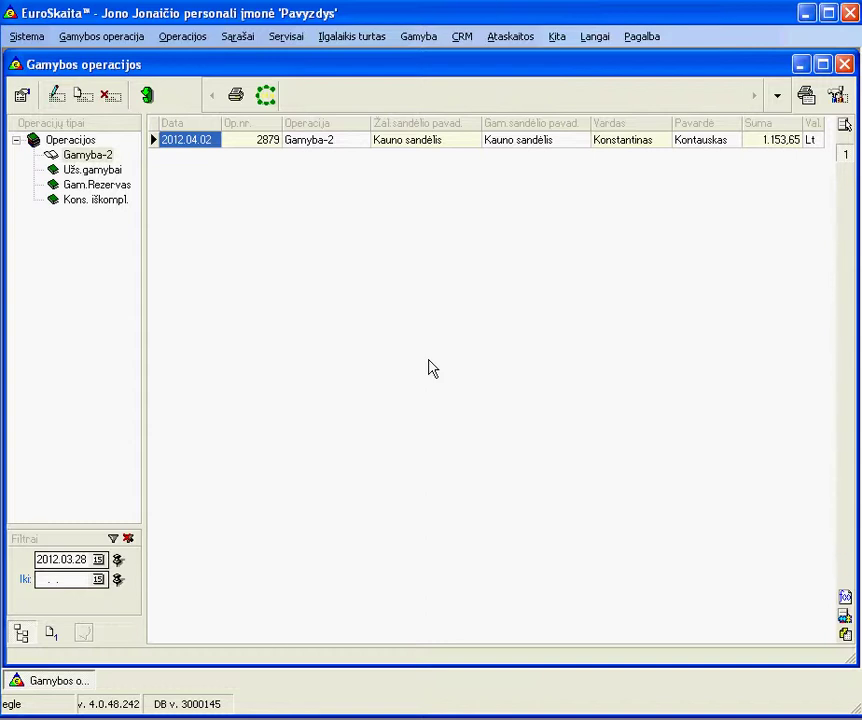
Step: Open the production operations (Gamybos operacija) and create a new operation of type Gamyba-2
click(426, 40)
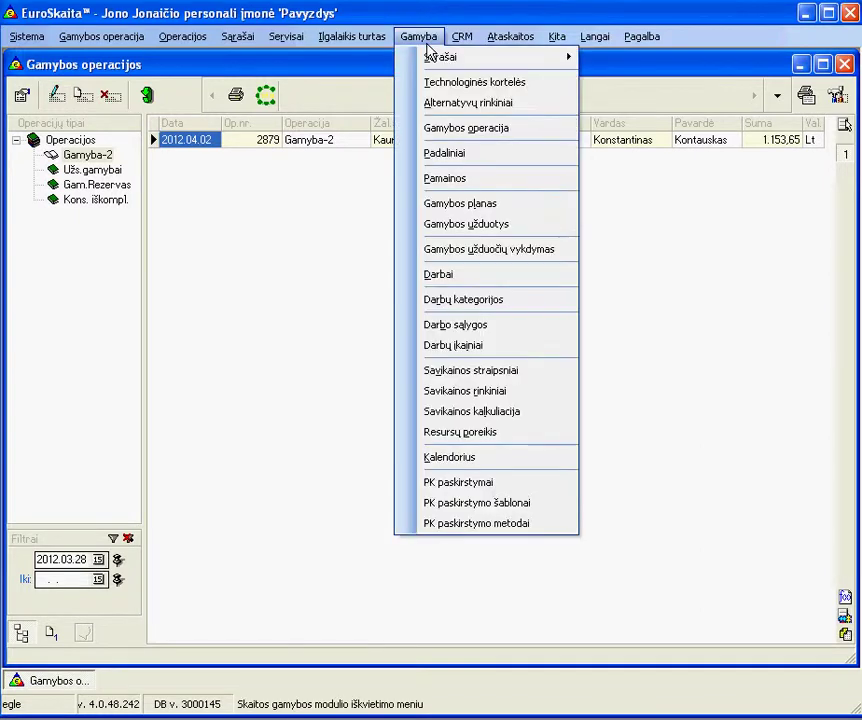
click(437, 131)
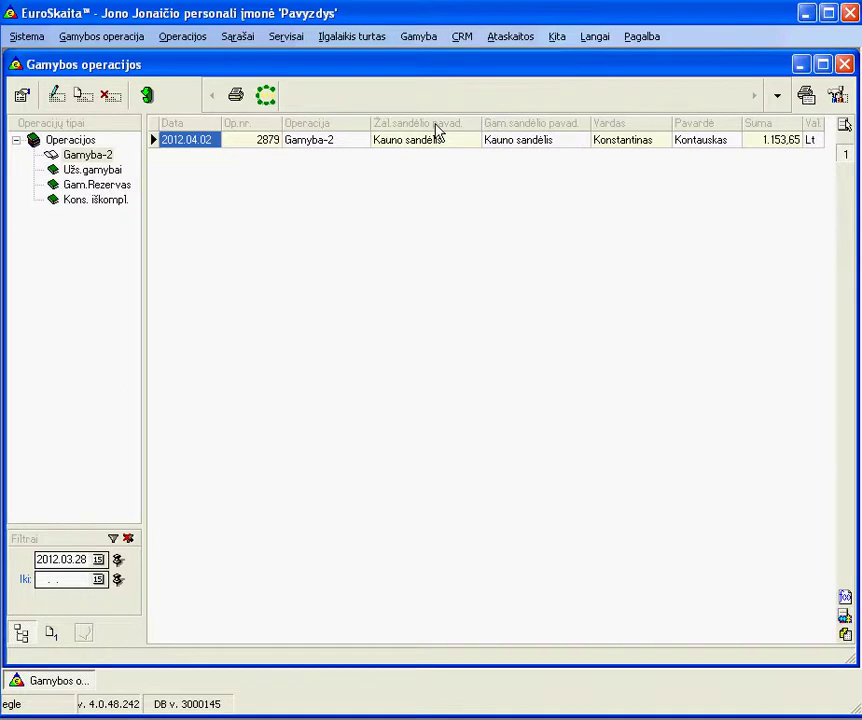
click(99, 160)
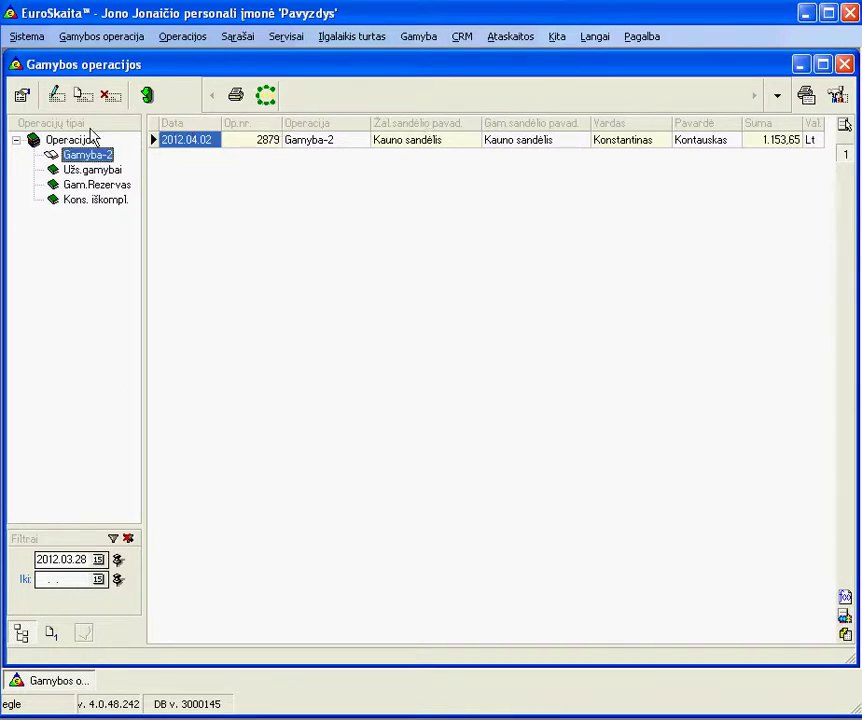
click(83, 97)
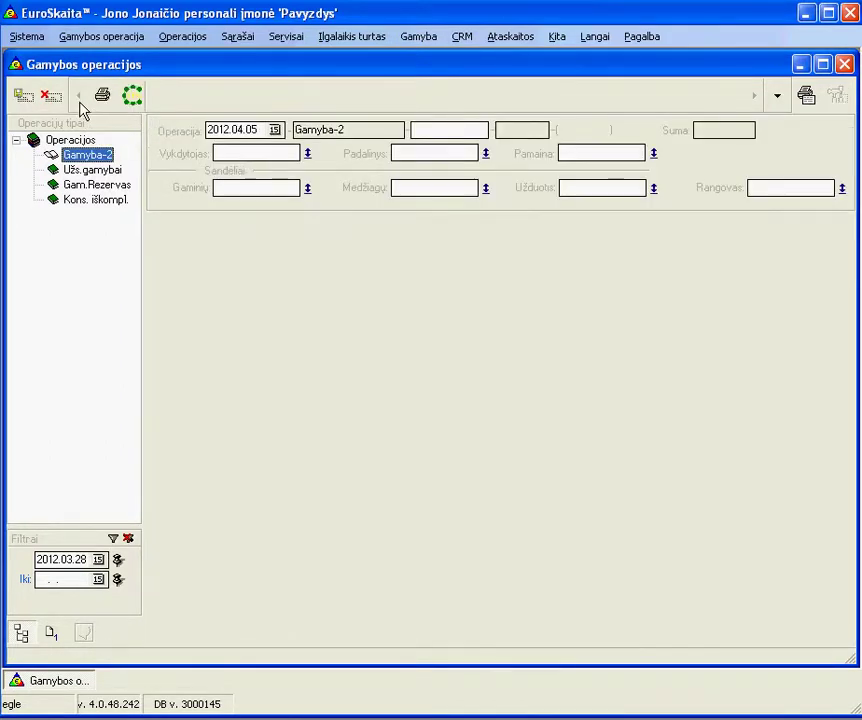
Step: Assign the employee with the position "II cecho vadovas" as the new operation's executor (Vykdytojas)
click(309, 155)
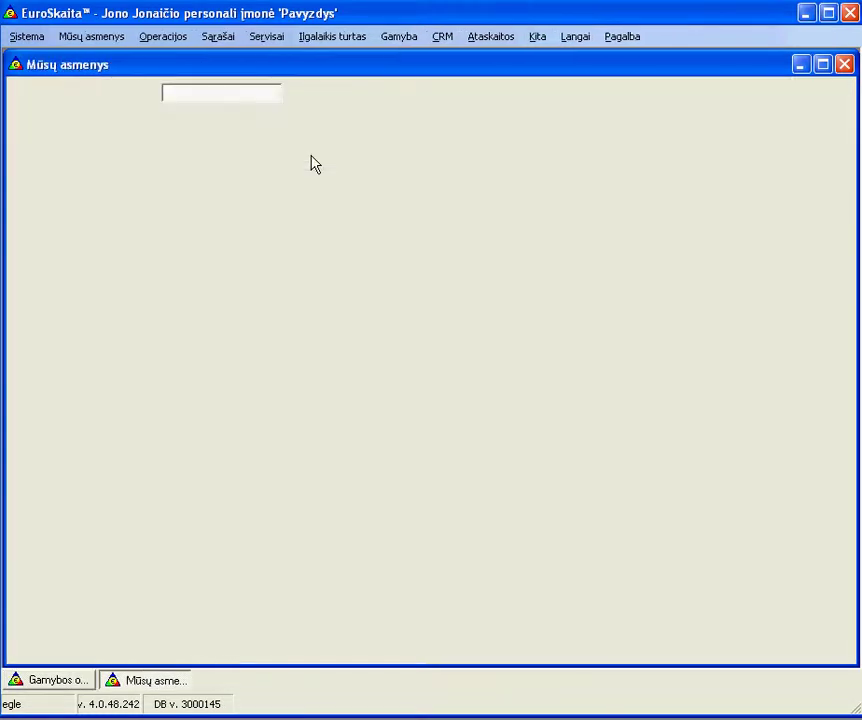
click(298, 93)
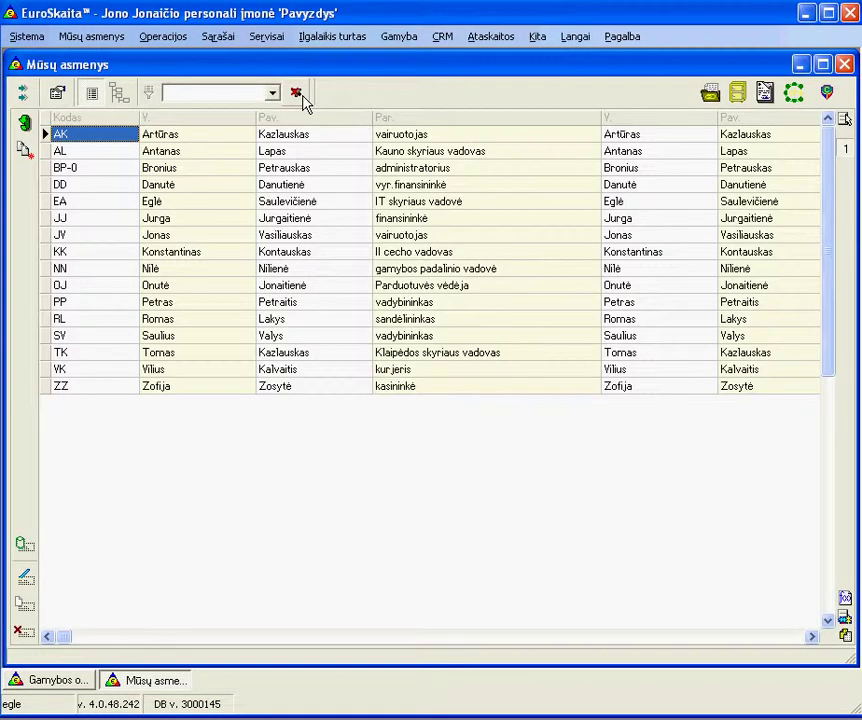
double_click(303, 259)
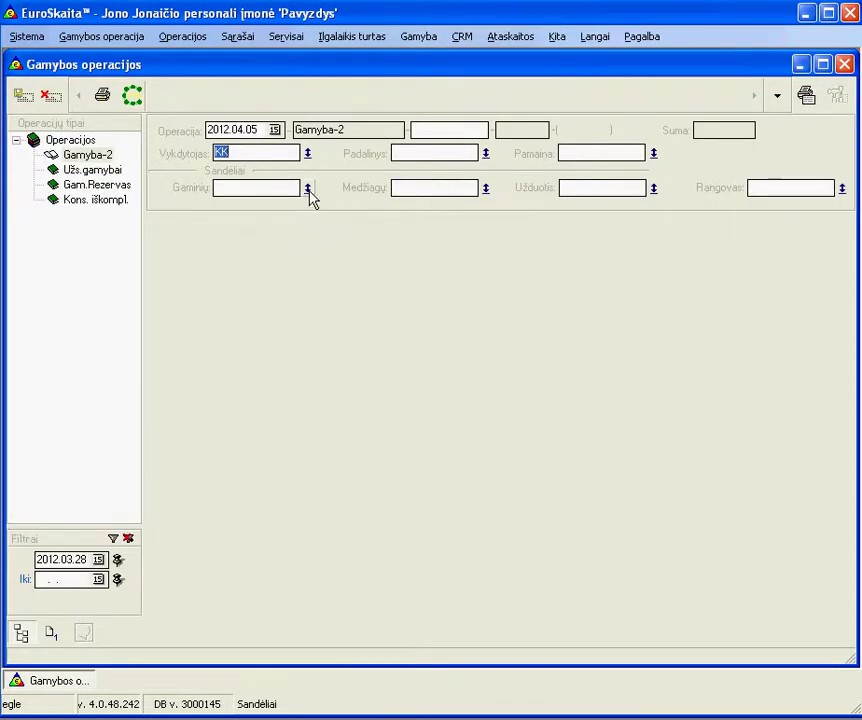
Step: Set the product warehouse (Gaminių) to KPS and the materials warehouse (Medžiagų) to KŽS, and save the operation header
click(308, 189)
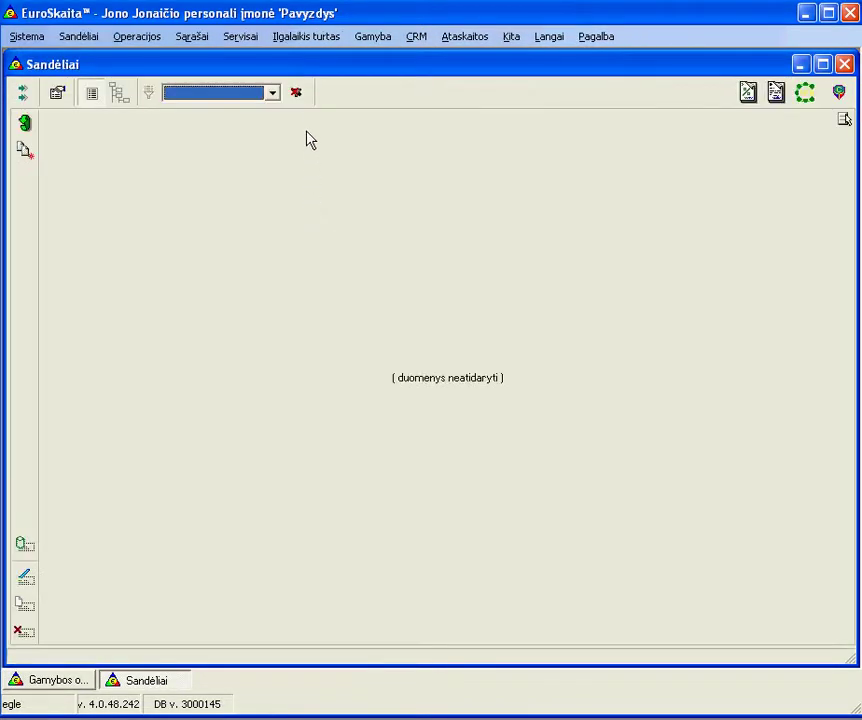
click(298, 93)
double_click(295, 168)
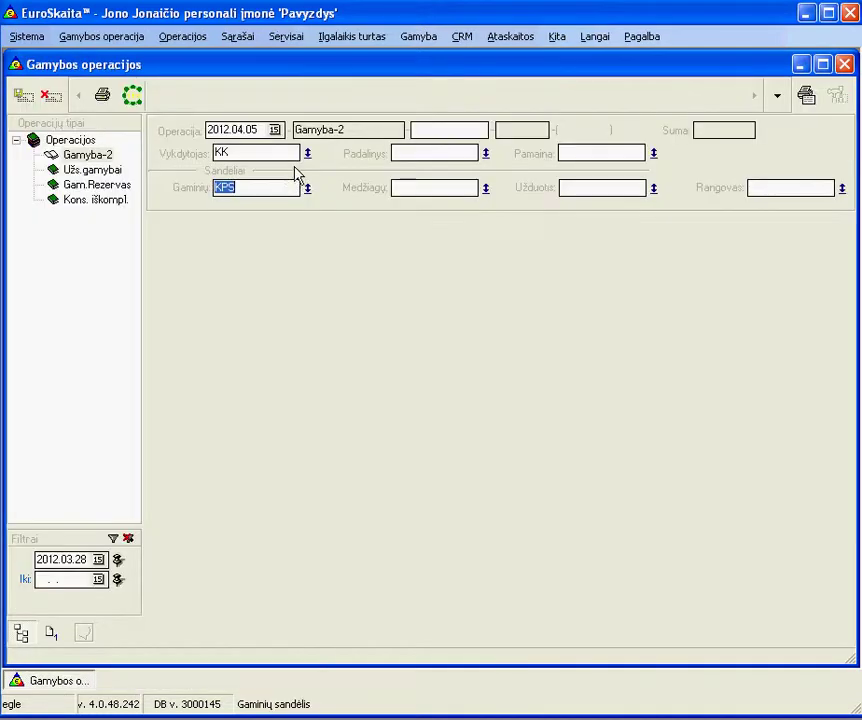
click(486, 190)
click(298, 92)
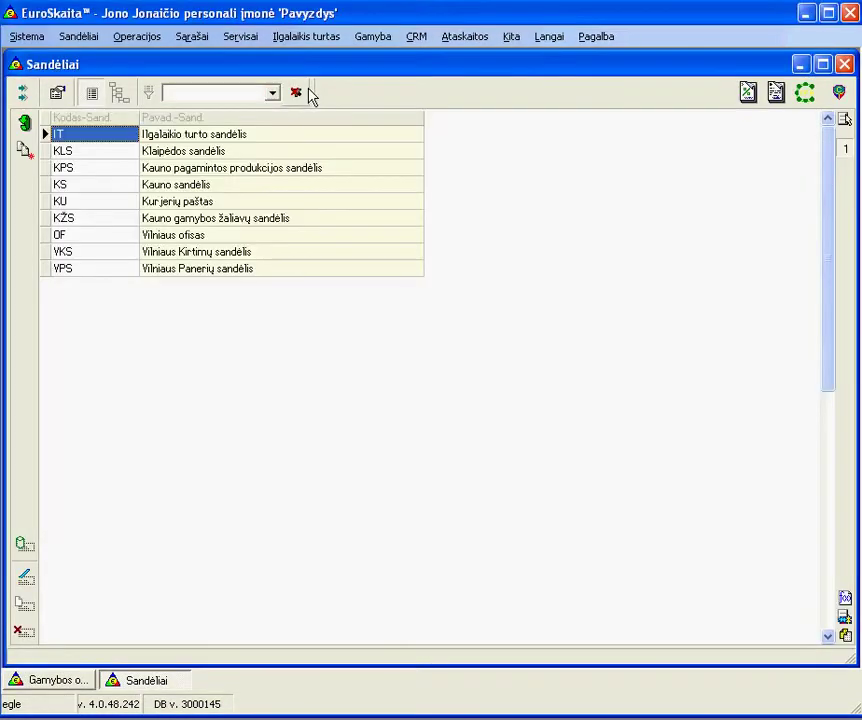
double_click(287, 219)
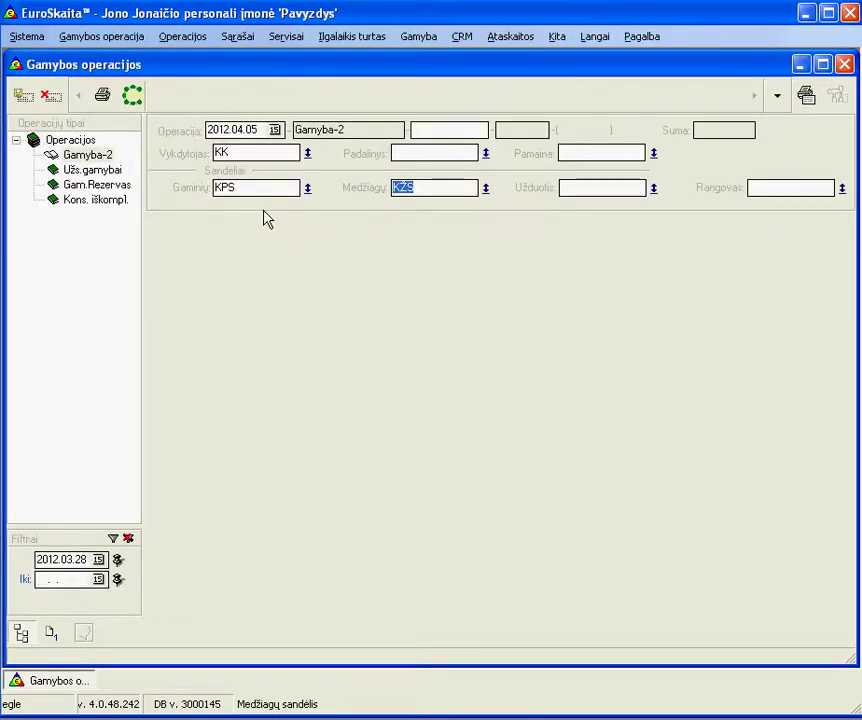
click(19, 97)
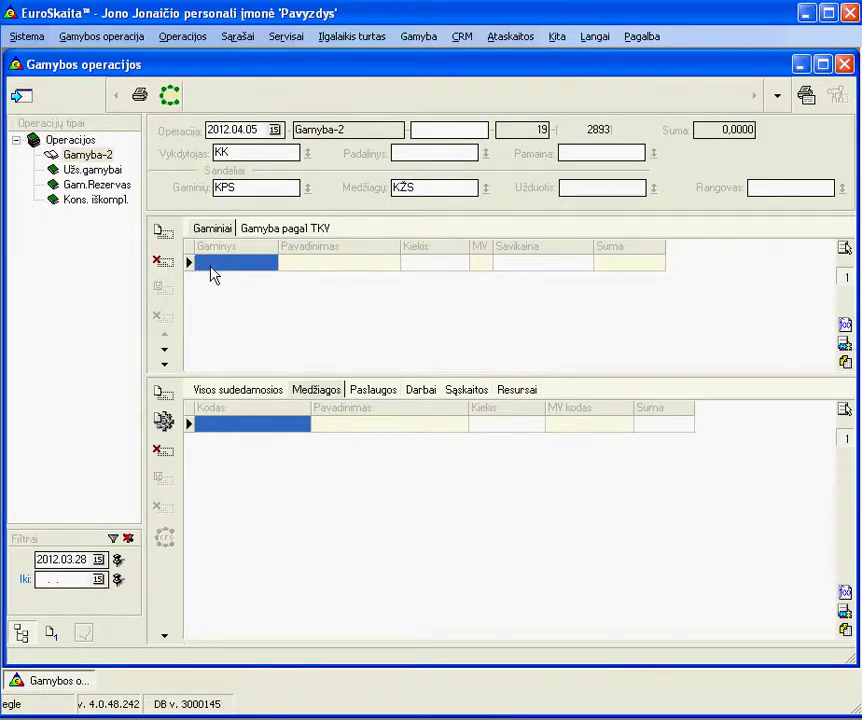
Step: Add the product Majonezas NAMINIS (MAISTPR002) with a quantity of 198 and save the product line
click(163, 232)
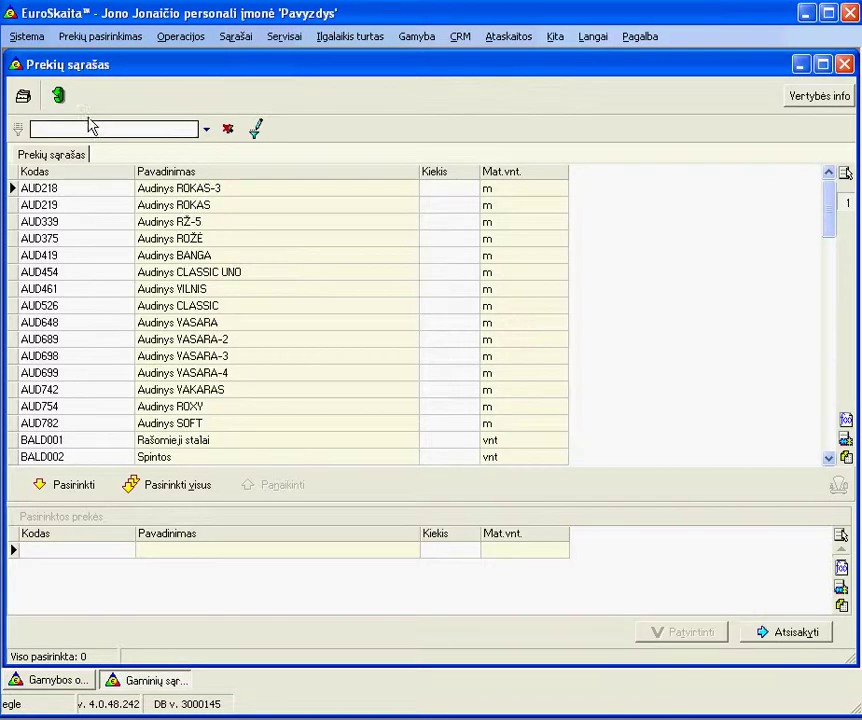
click(156, 224)
text(maj)
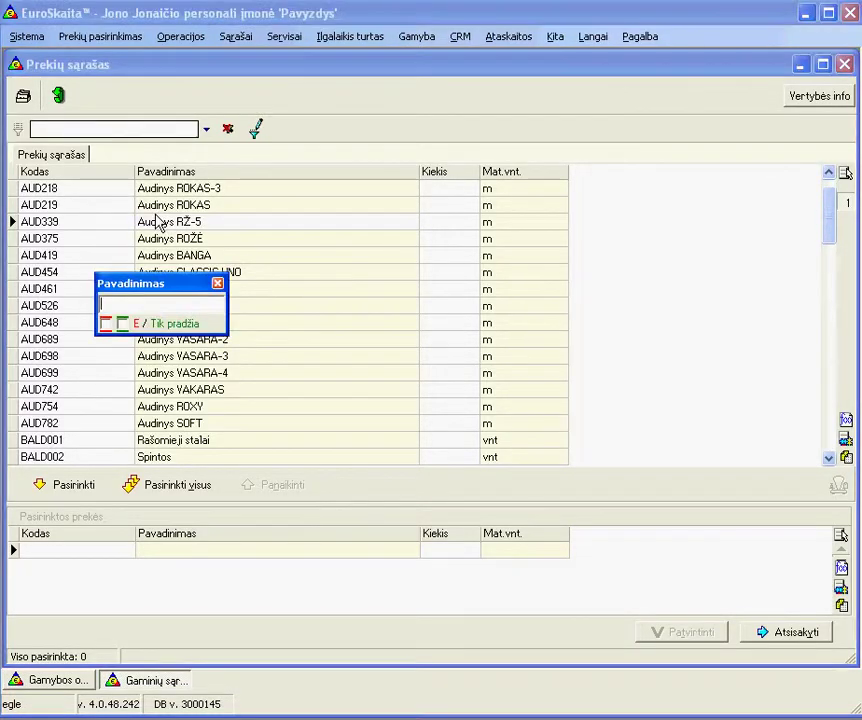
key(Return)
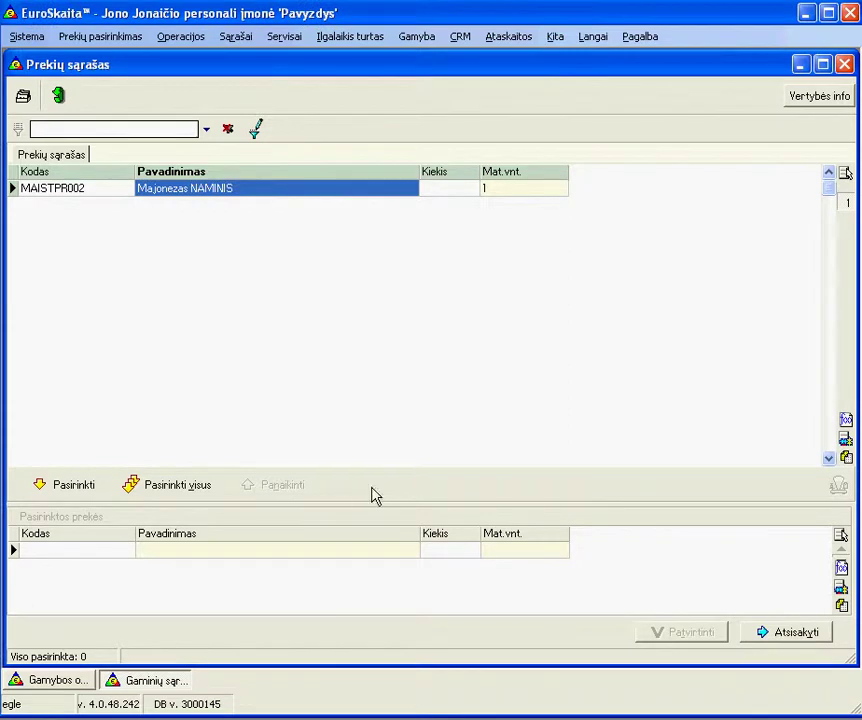
double_click(318, 198)
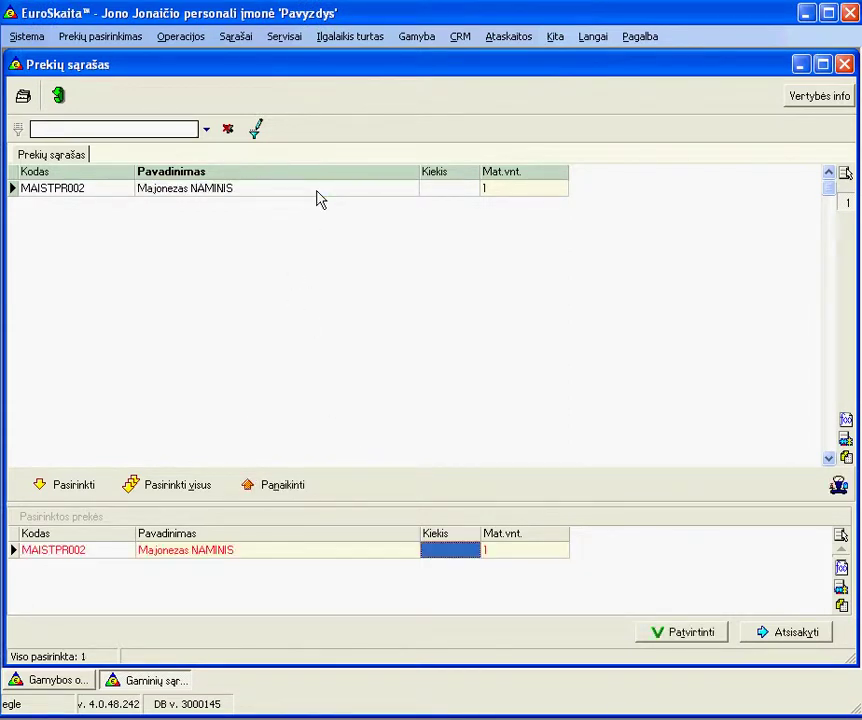
text(198)
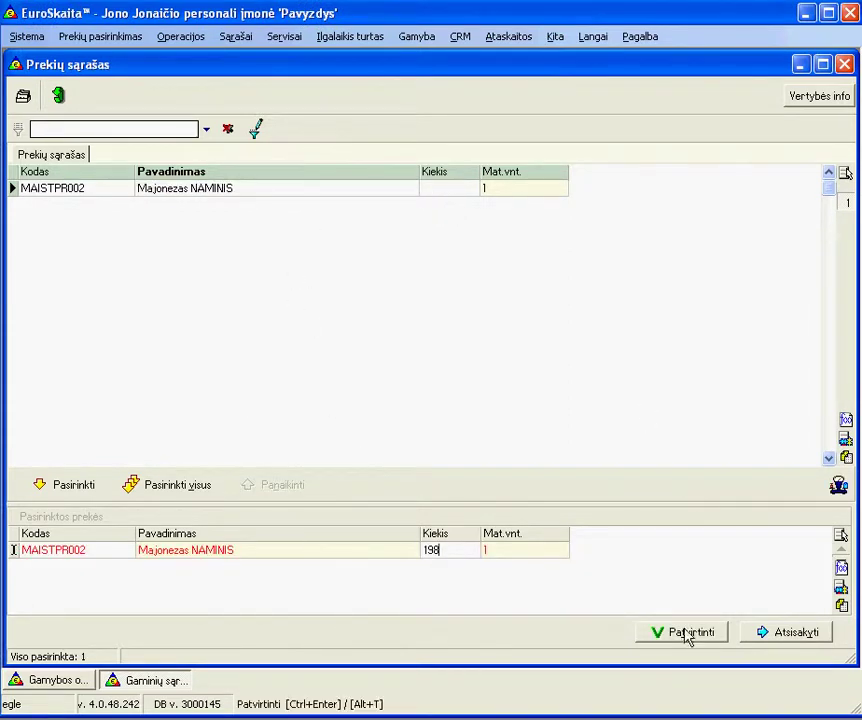
click(687, 634)
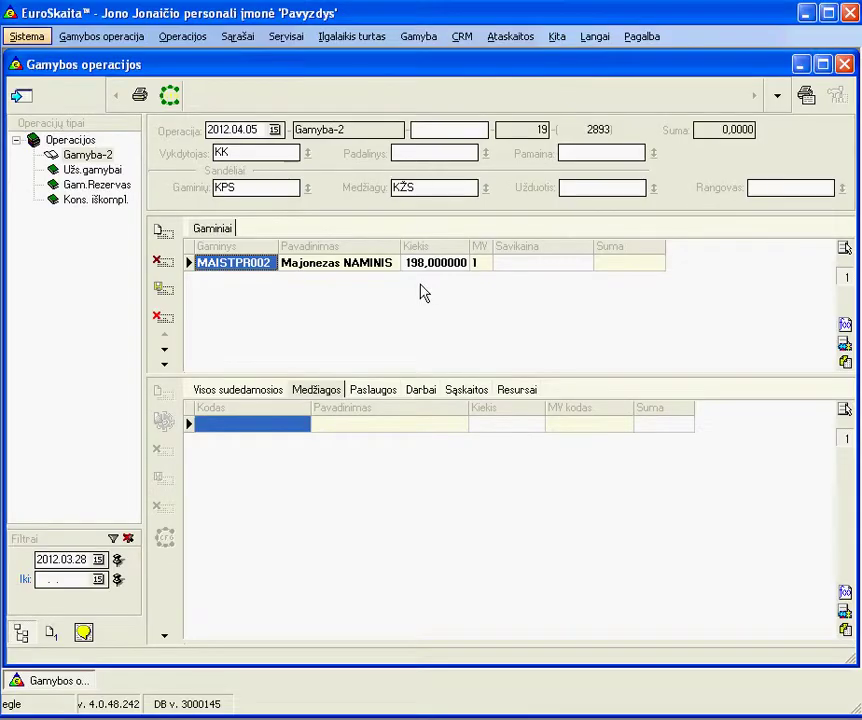
click(170, 292)
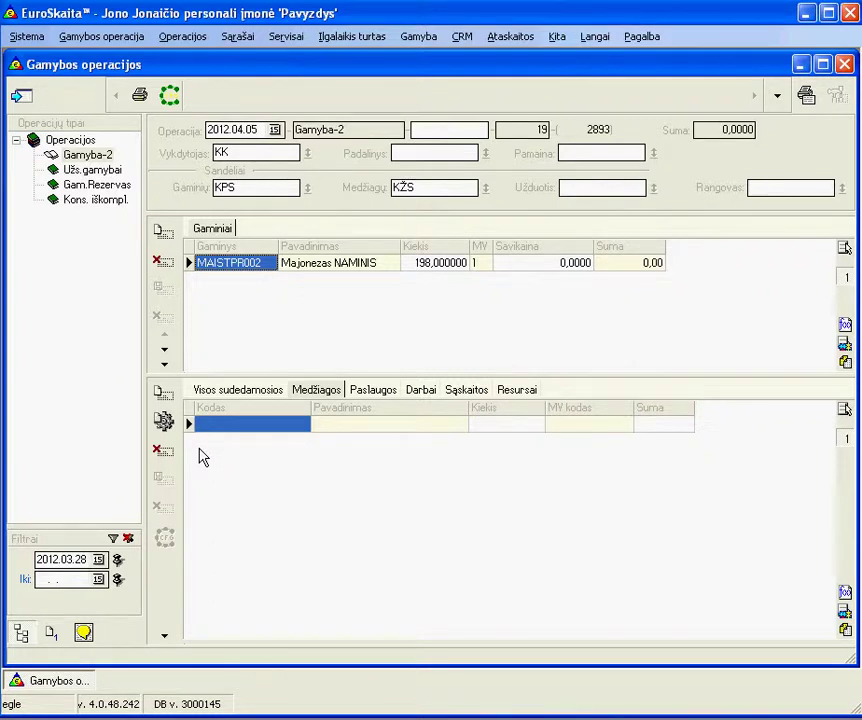
Step: Select Kiaušiniai Omega Balti M, Druska SŪRUMAS, Aliejus SOLE and Cukrus SALDUMAS as materials for the mayonnaise
click(164, 393)
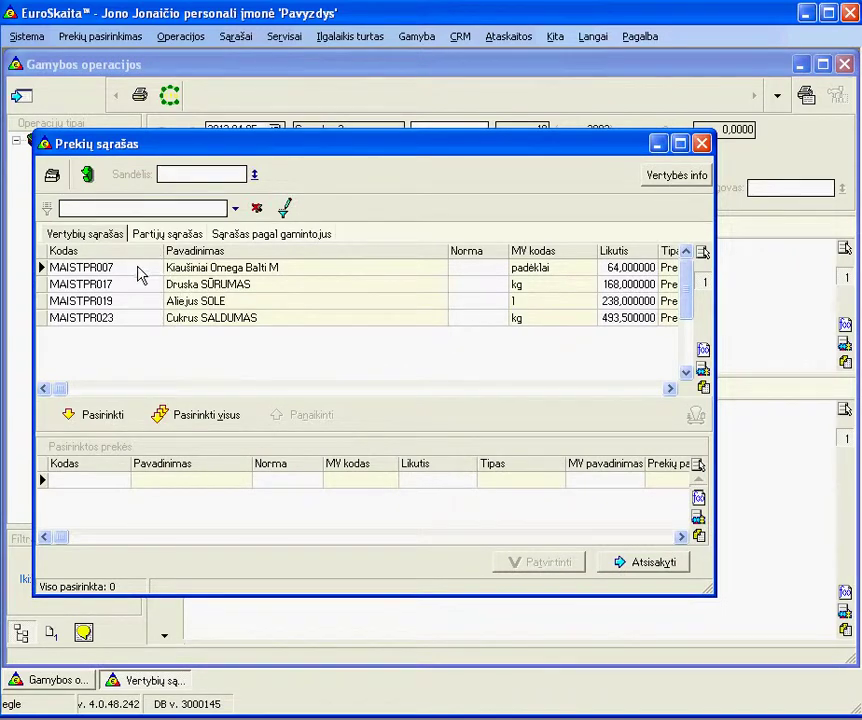
double_click(138, 271)
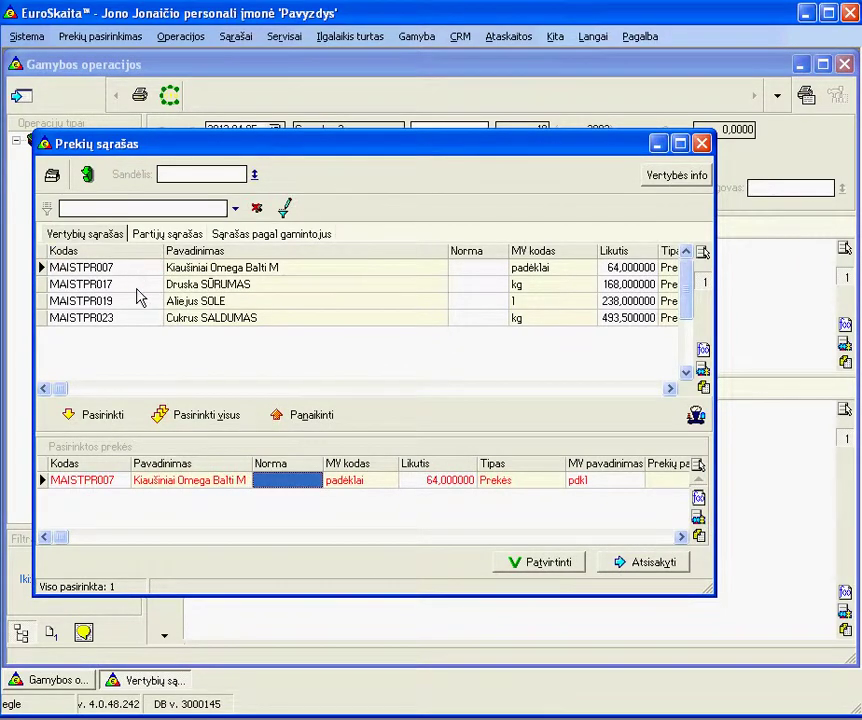
double_click(137, 288)
double_click(130, 305)
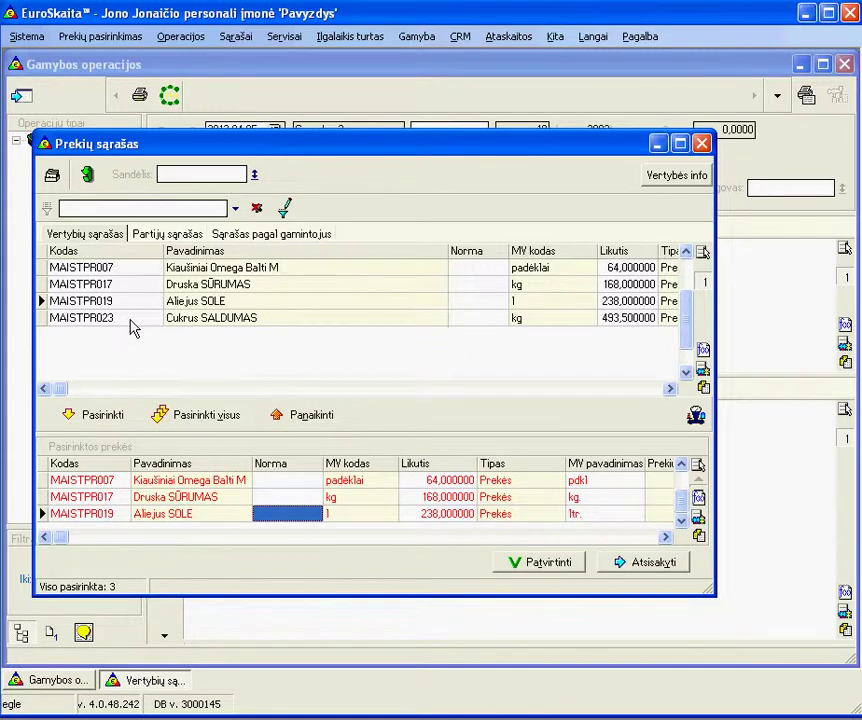
double_click(130, 320)
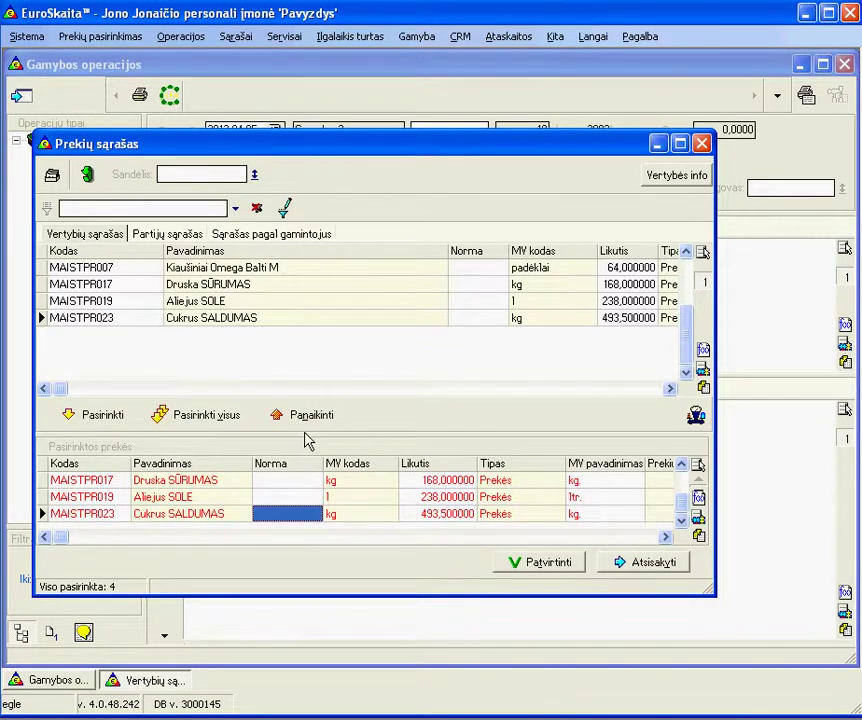
Step: Enter the material quantities (Norma): 8 for Kiaušiniai, 4 for Druska, 160 for Aliejus and 3,2 for Cukrus, and confirm the selection
drag(308, 433, 344, 390)
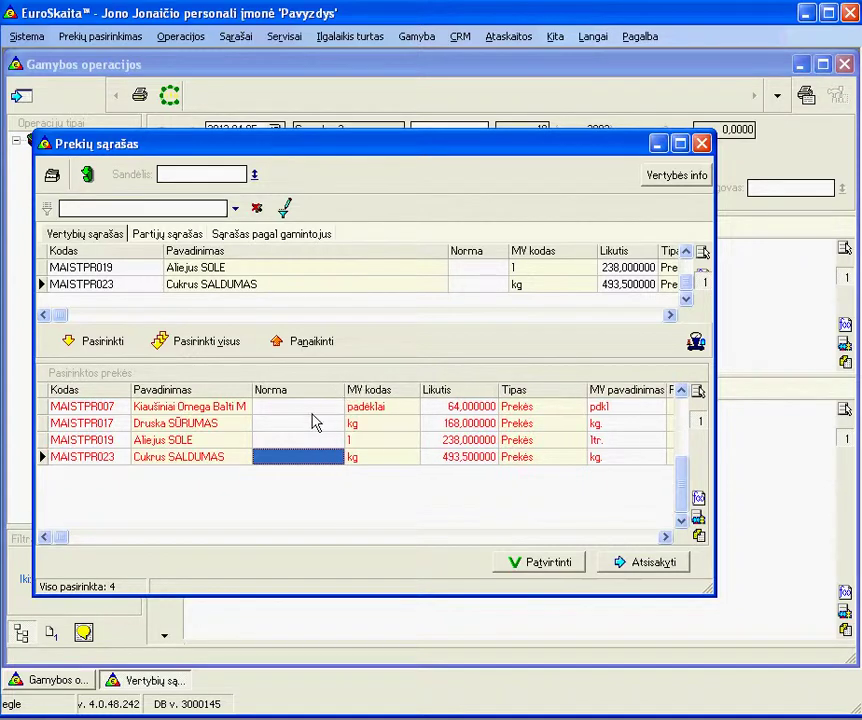
click(308, 408)
text(8)
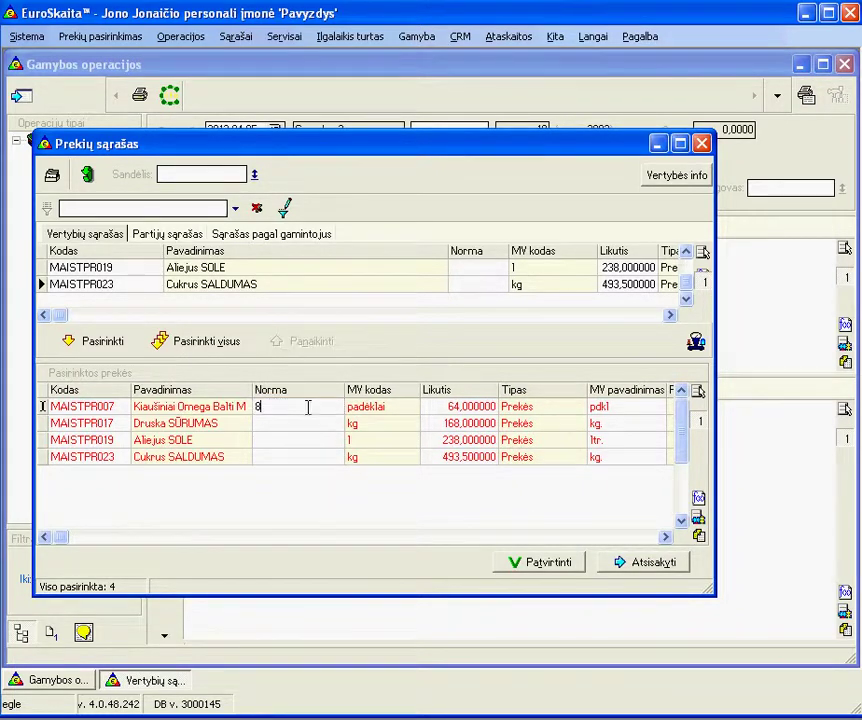
key(Return)
text(4)
key(Return)
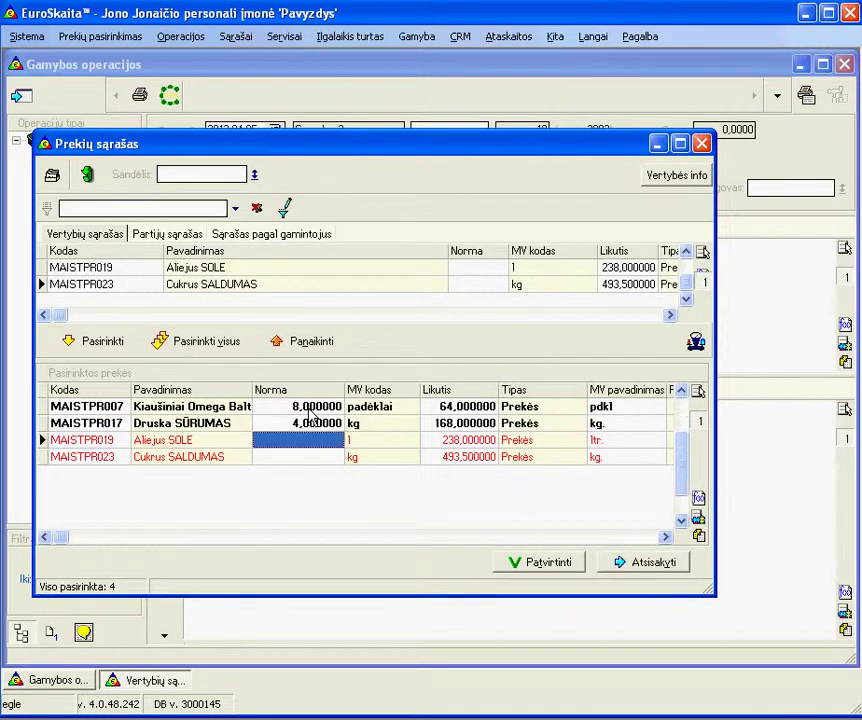
text(160)
key(Return)
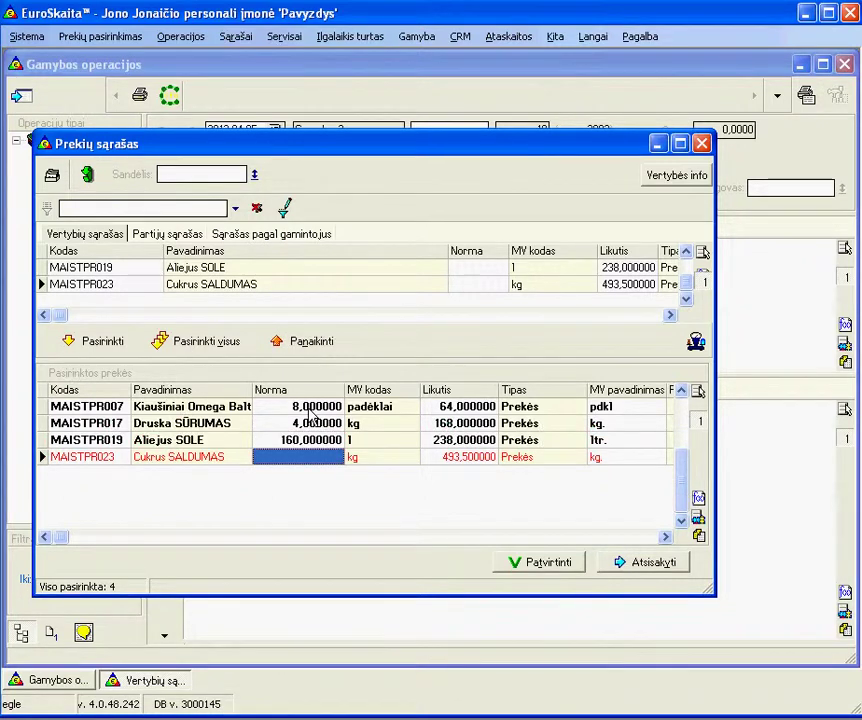
text(3,2)
click(537, 563)
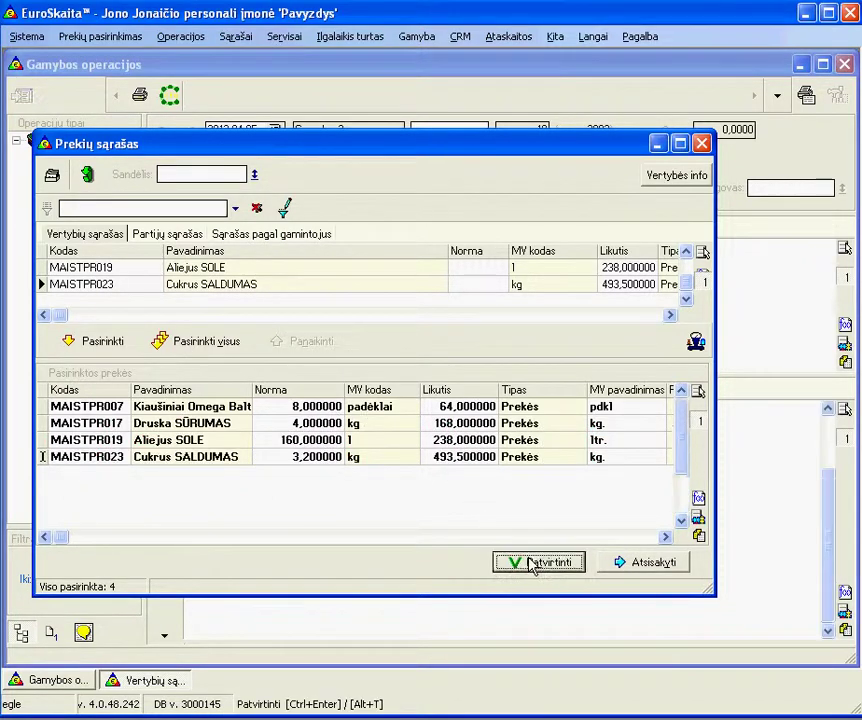
click(621, 566)
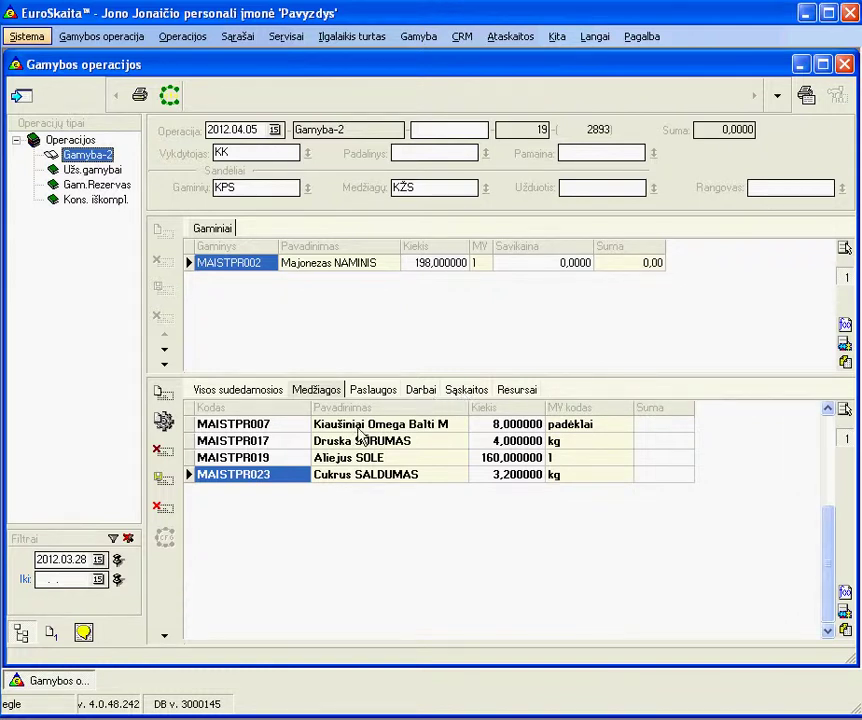
Step: Save the four material lines and finish editing the operation, returning to the operations list
click(166, 482)
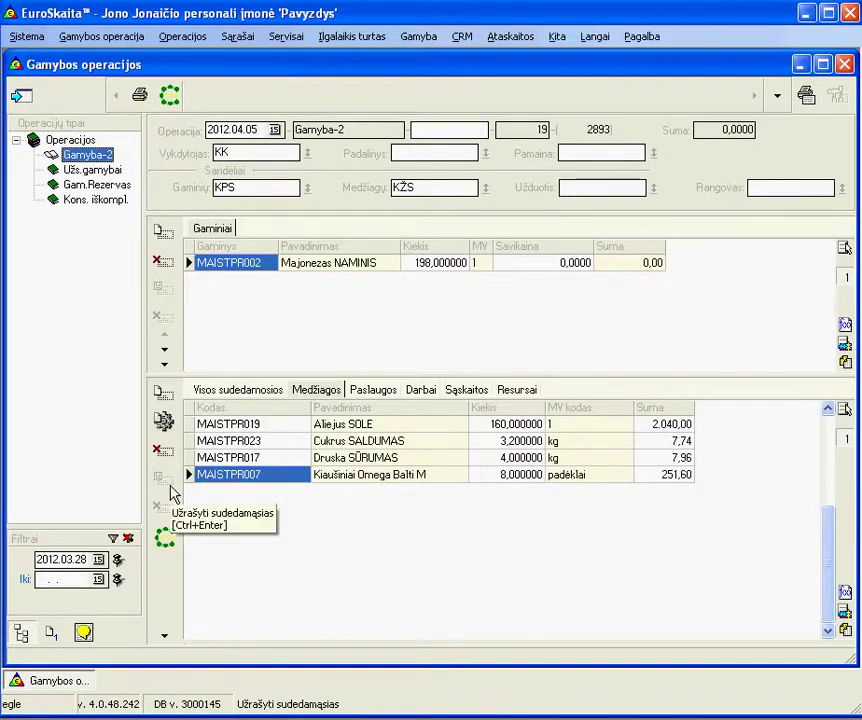
click(27, 97)
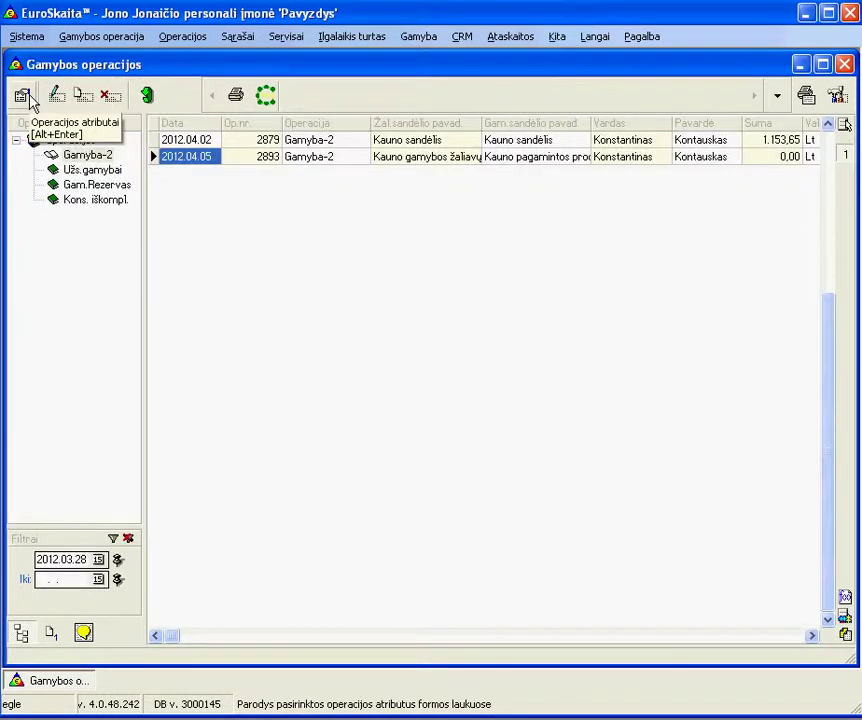
Step: Preview the new operation's production act (Gamybos aktas), review its products and materials, and close the preview
click(235, 99)
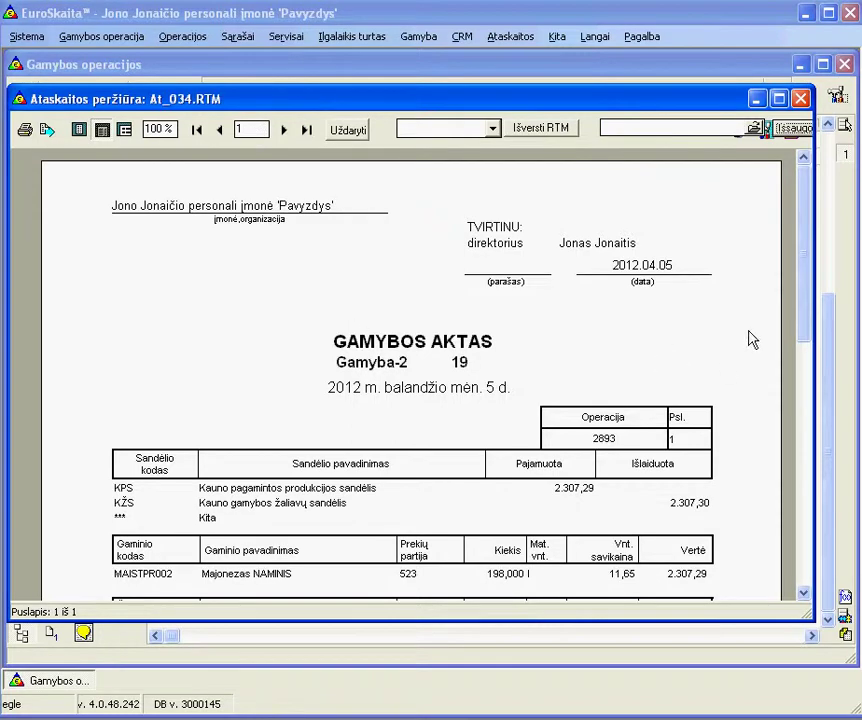
drag(810, 332, 793, 423)
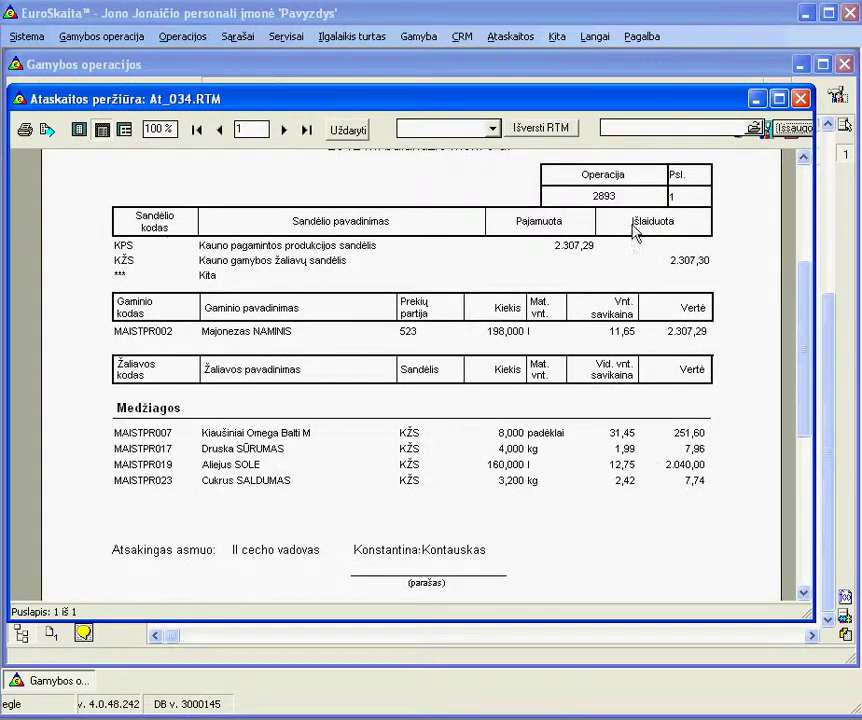
click(800, 98)
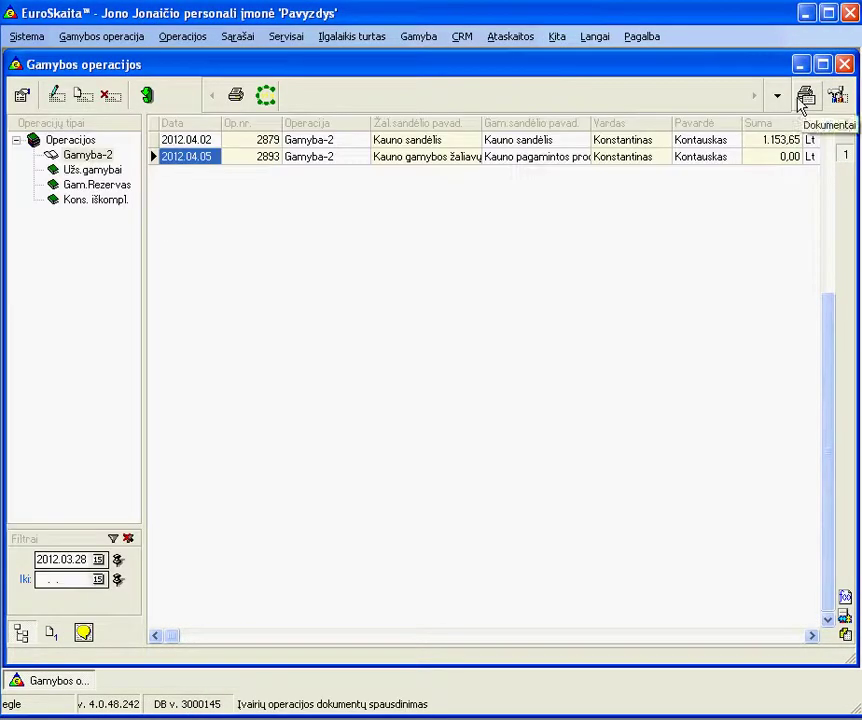
Step: Refresh the operations list and check the unit cost and total in the 2012.04.05 operation's details
click(160, 104)
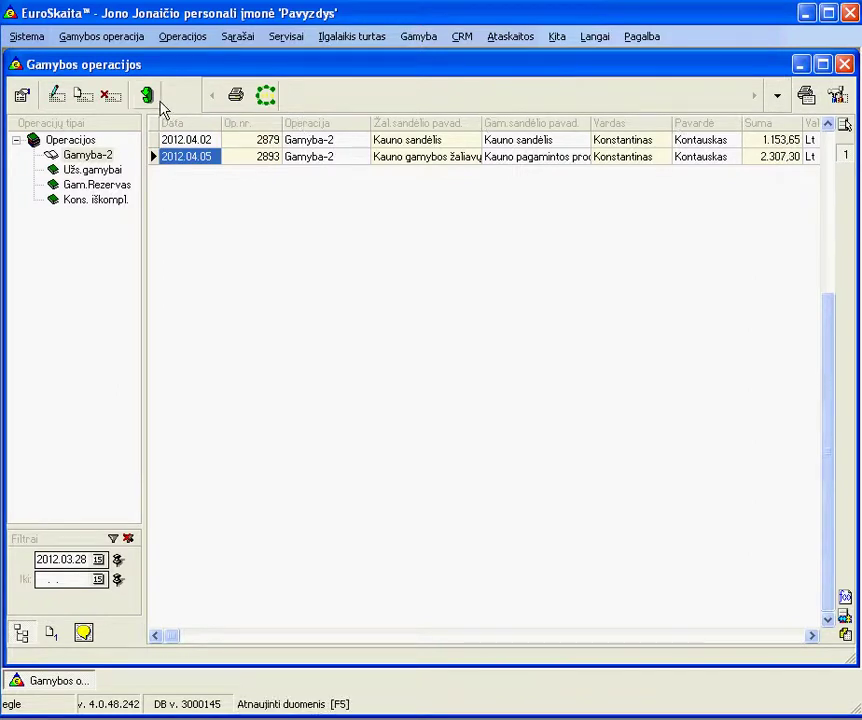
click(21, 98)
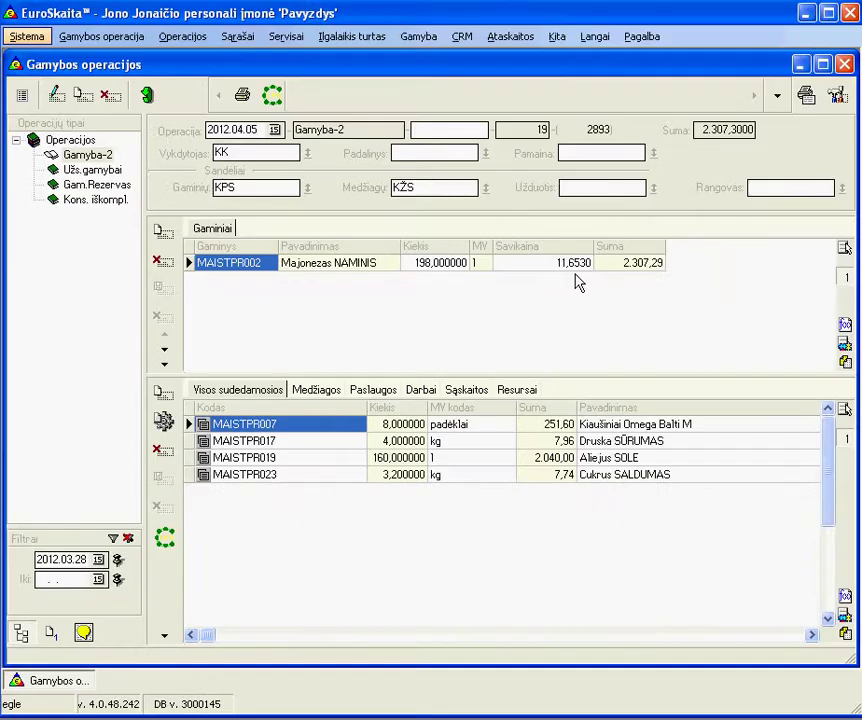
click(22, 96)
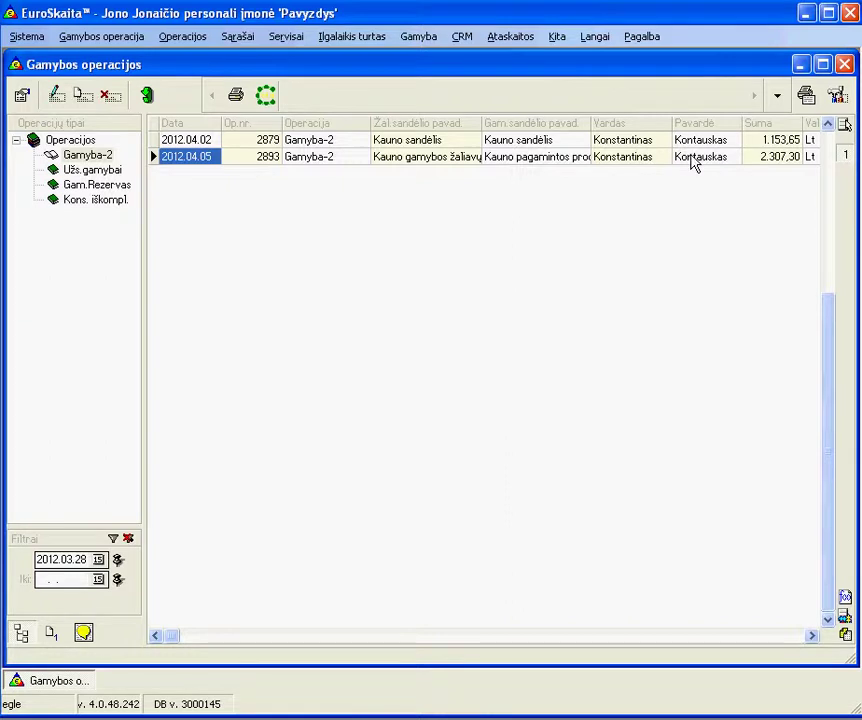
Step: Transfer the 2012.04.05 operation to the general ledger (BŽ) from its operation information and refresh the ledger entries
click(837, 100)
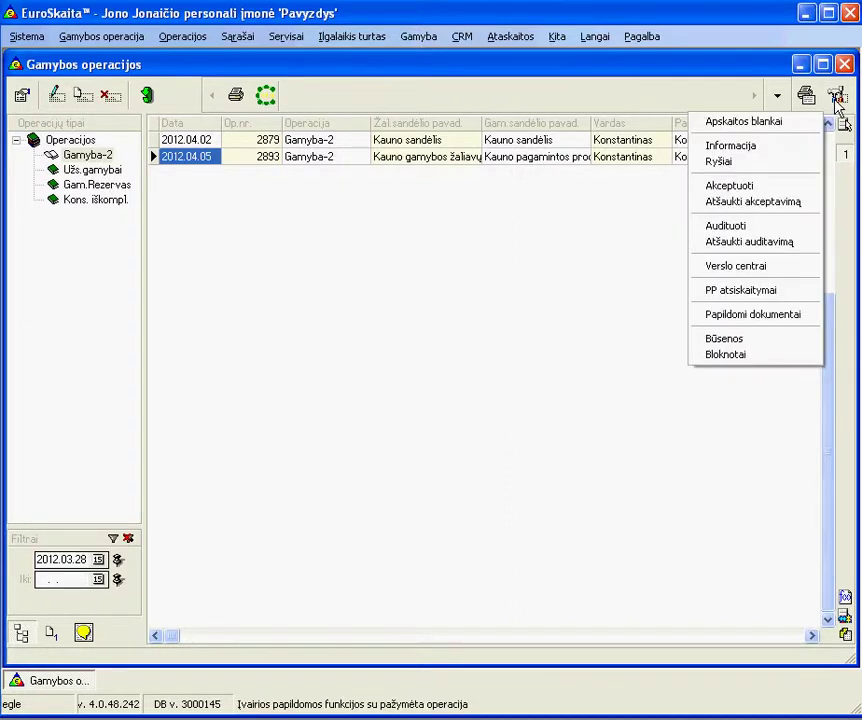
click(793, 150)
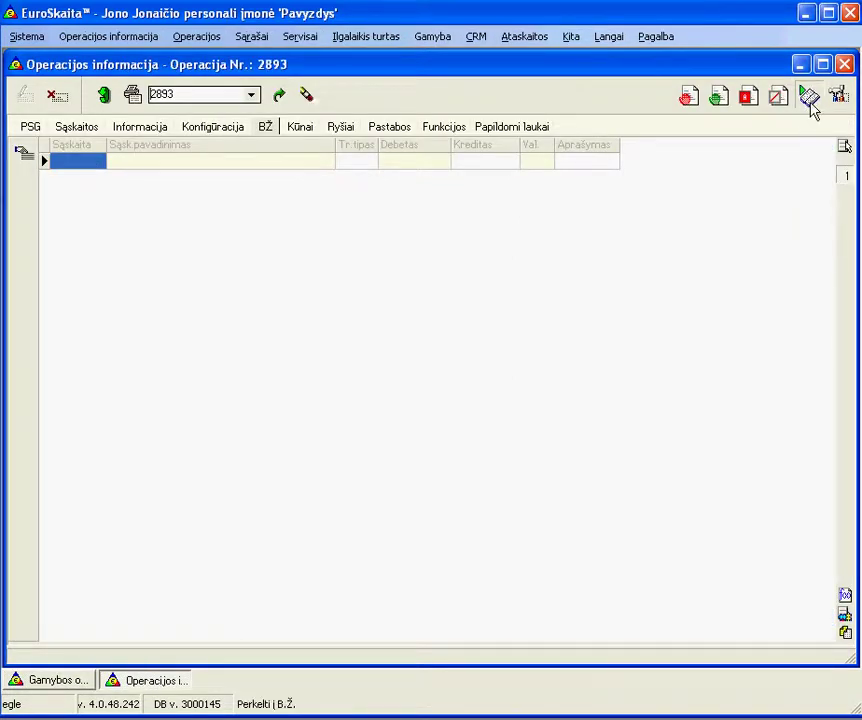
click(101, 103)
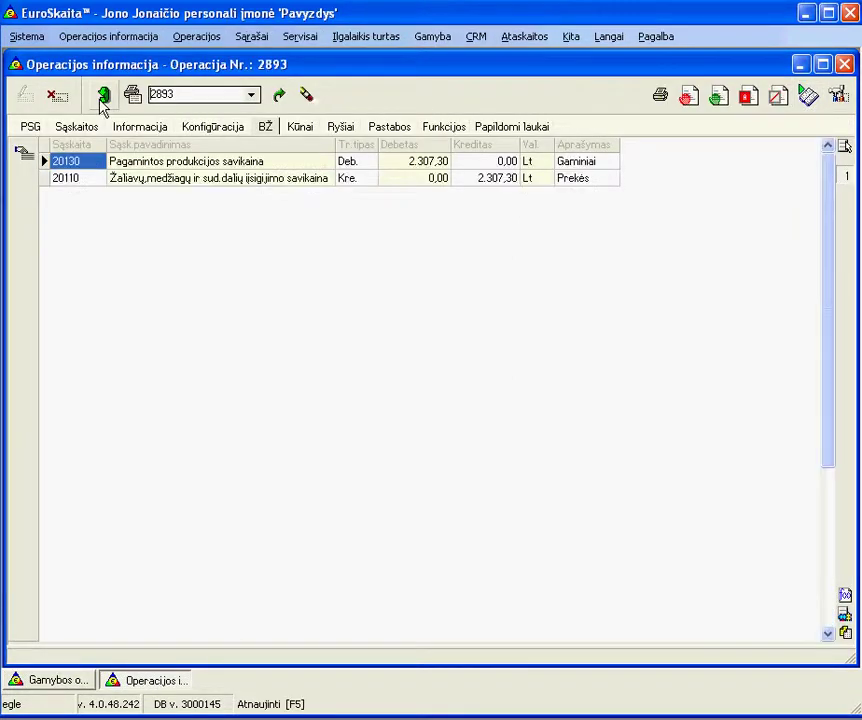